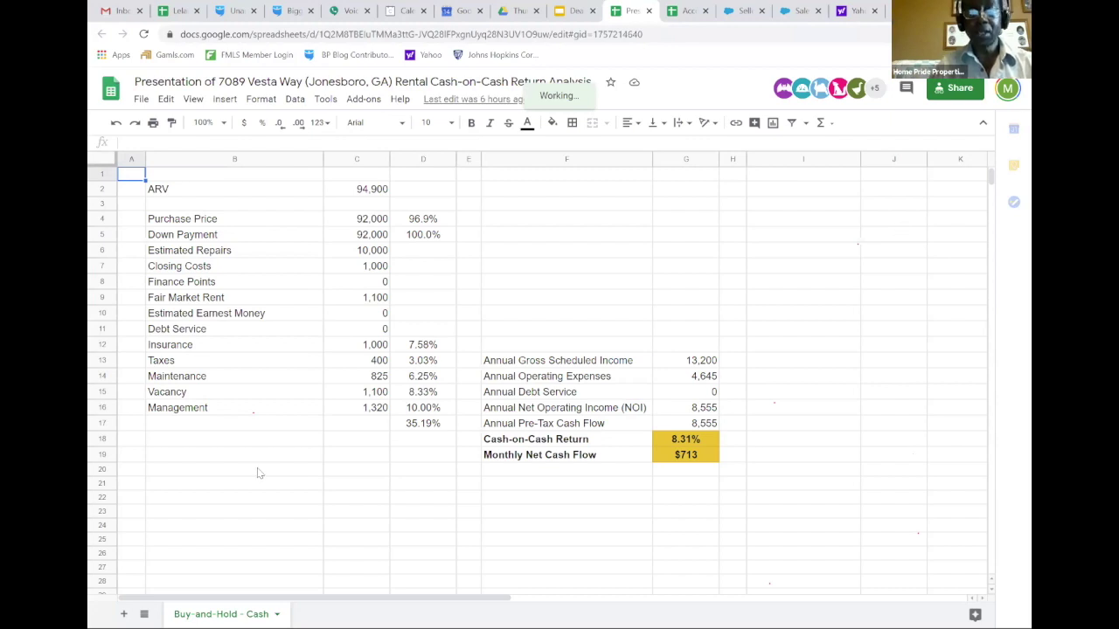
pyautogui.click(295, 541)
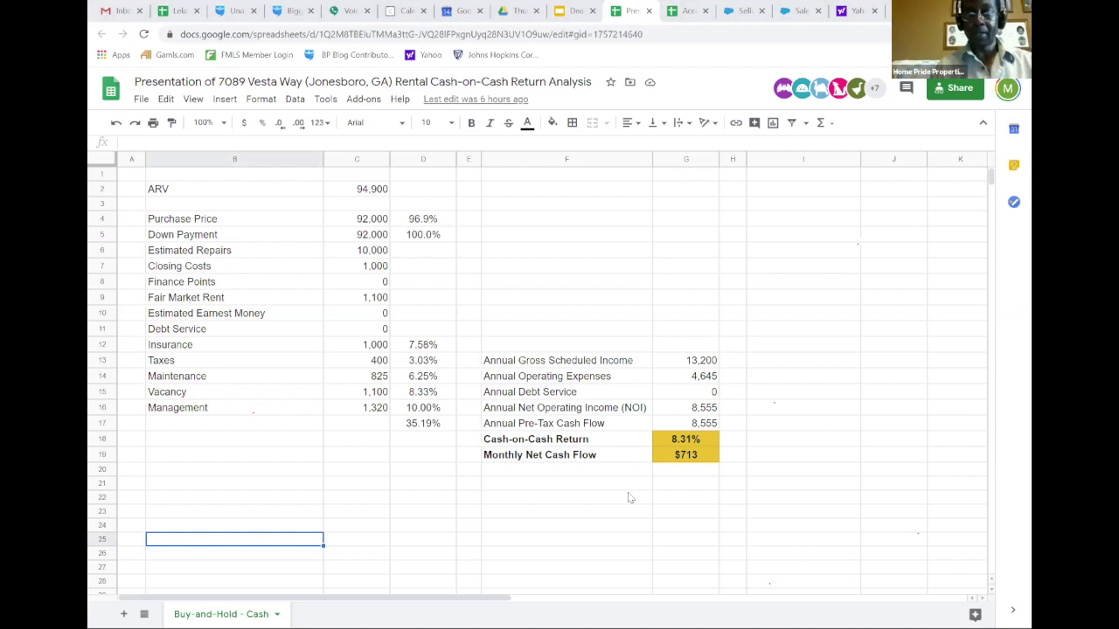
pyautogui.click(590, 529)
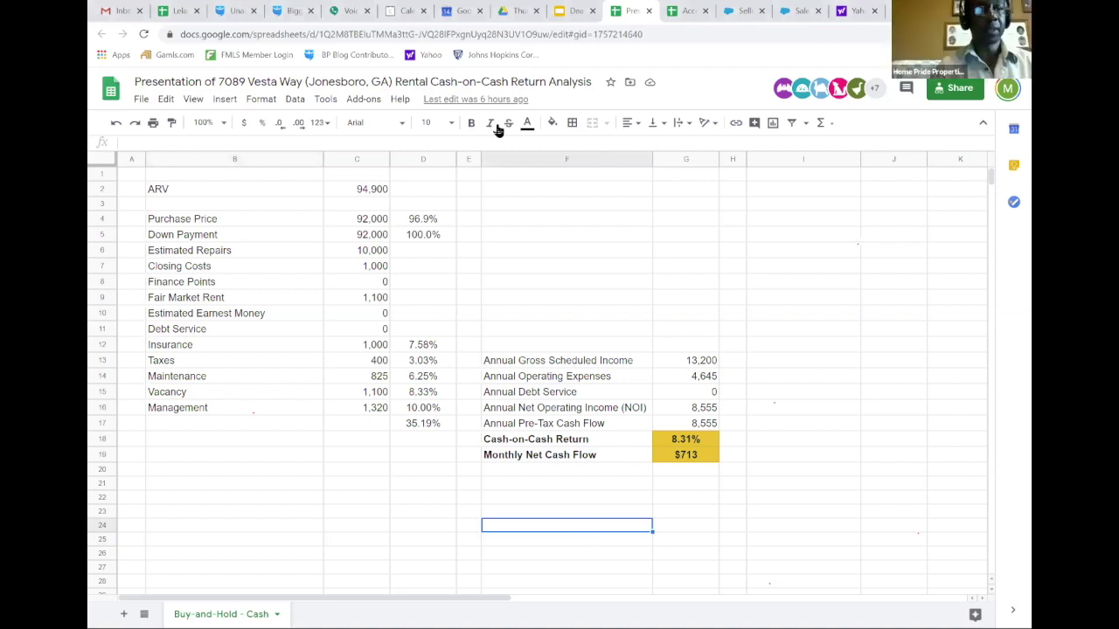
pyautogui.click(141, 99)
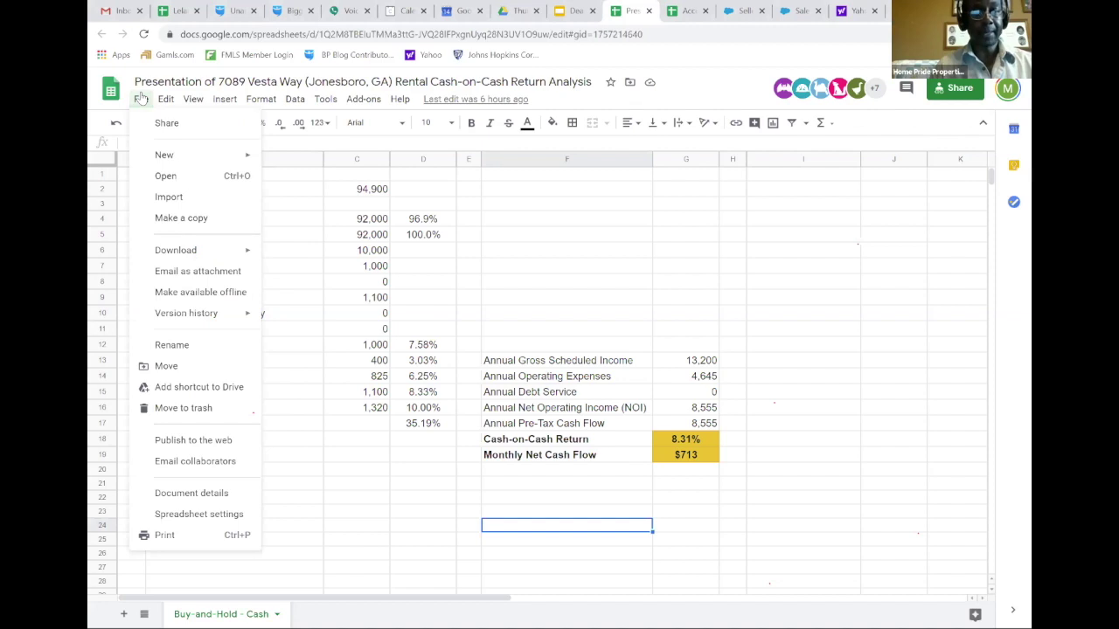
pyautogui.press('Right')
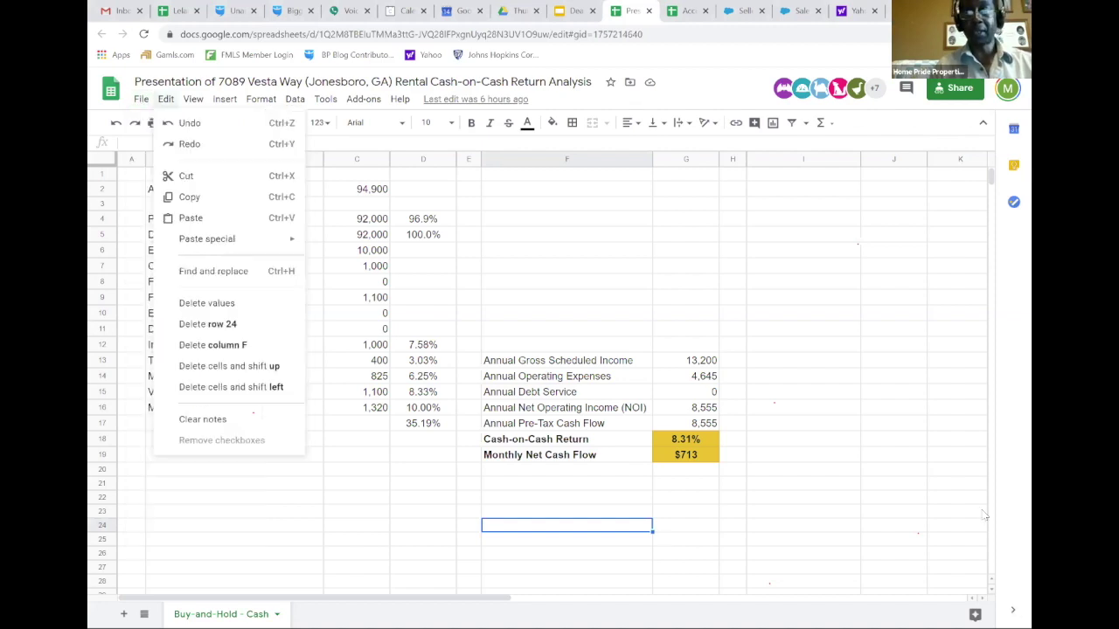
pyautogui.click(889, 411)
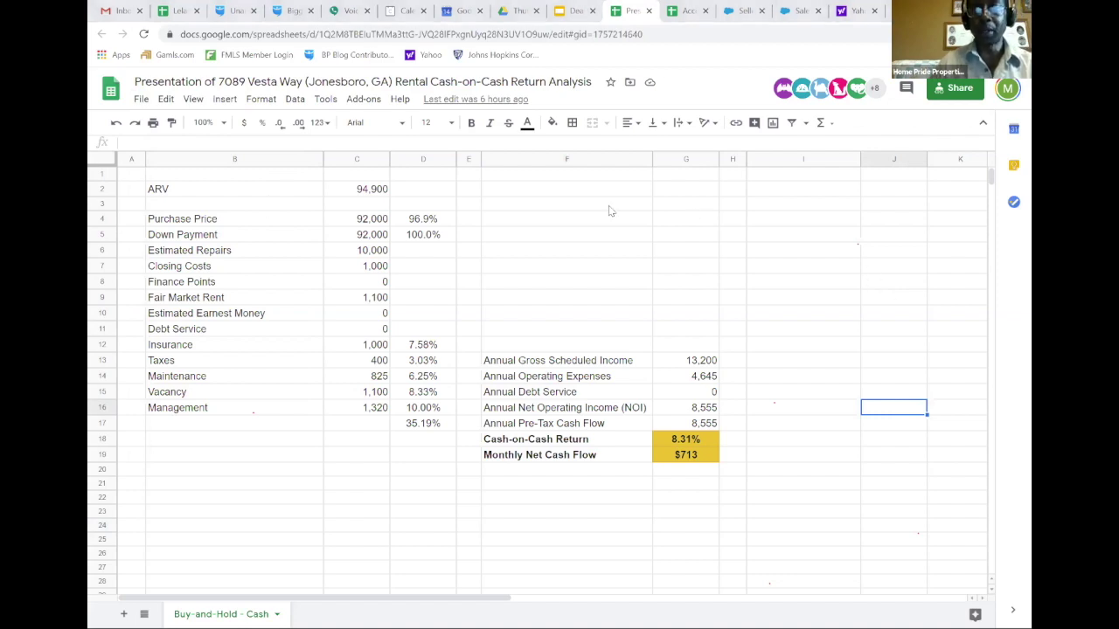
pyautogui.click(704, 209)
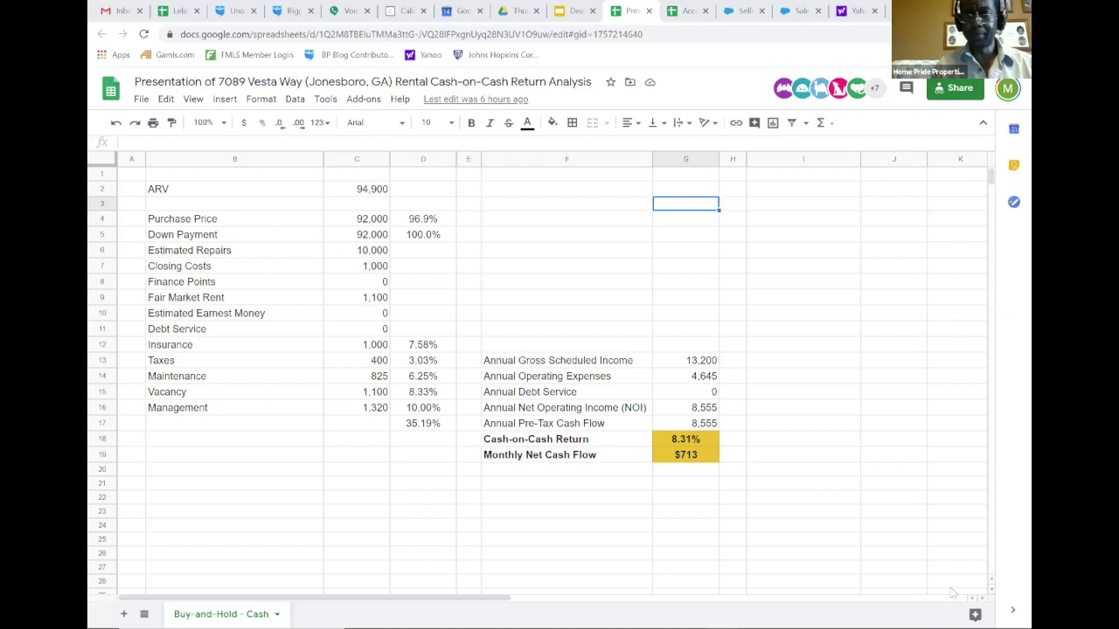
# Set the property's ARV to 100,000
pyautogui.click(361, 193)
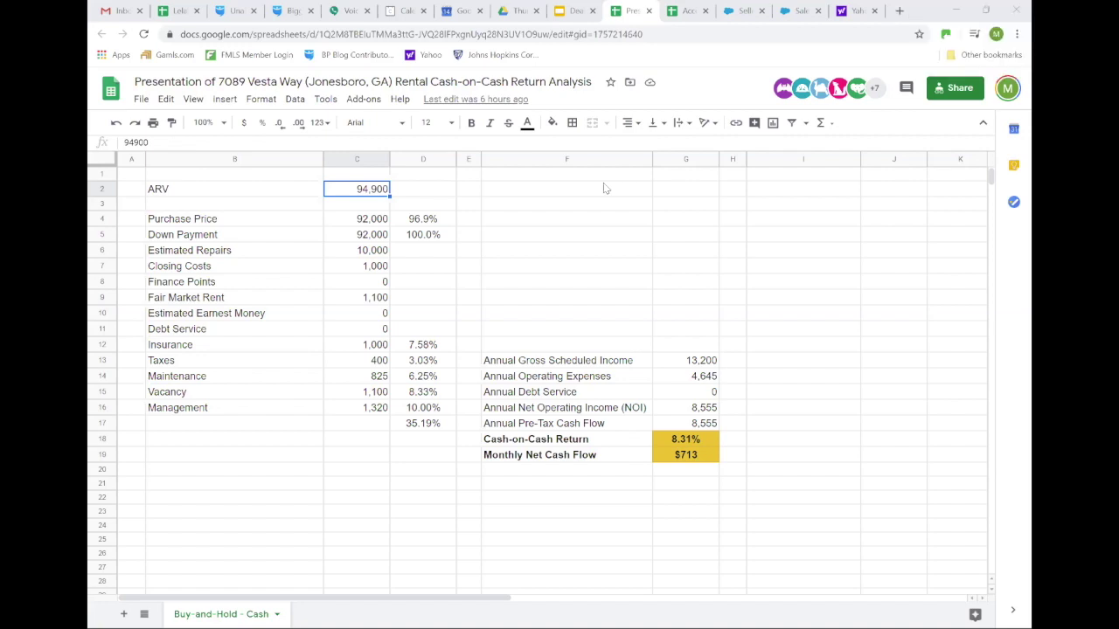
pyautogui.doubleClick(354, 193)
pyautogui.doubleClick(381, 190)
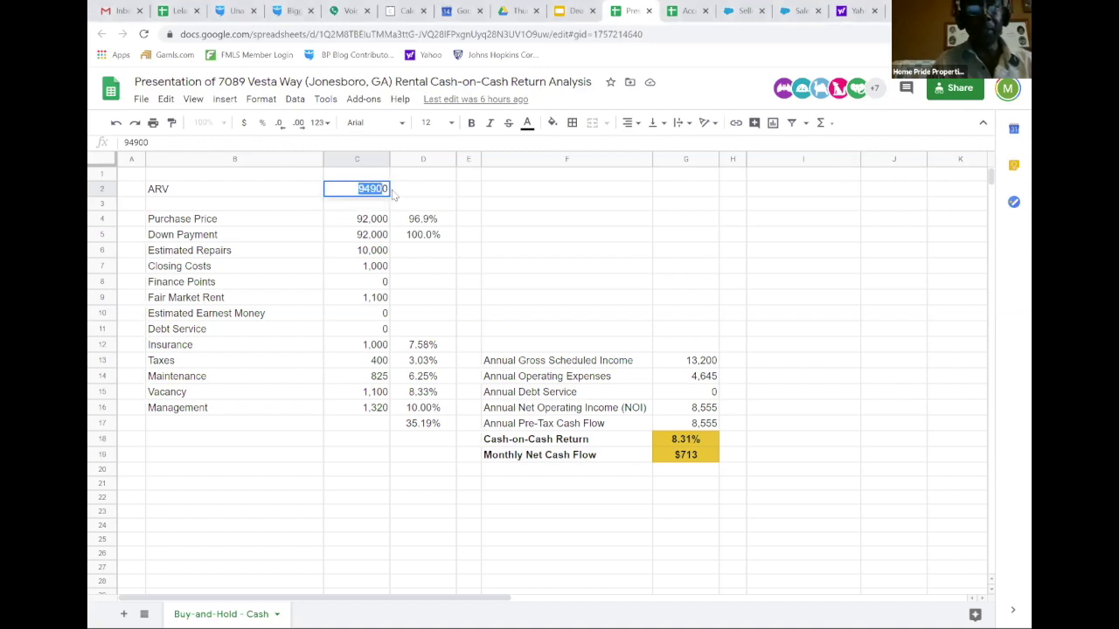
pyautogui.write('00000')
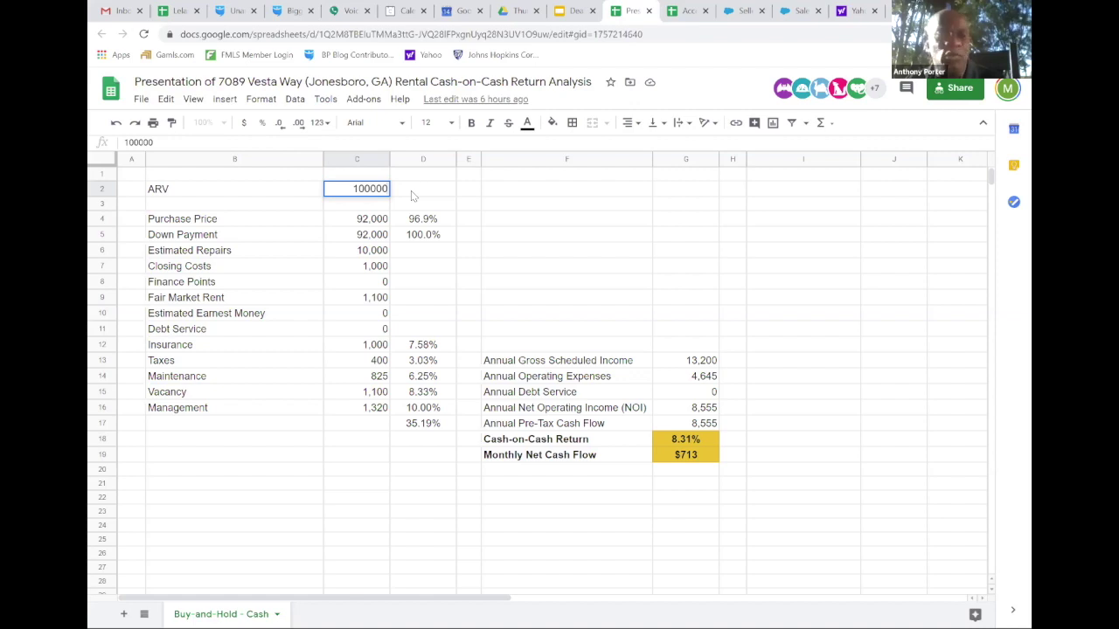
pyautogui.press('Return')
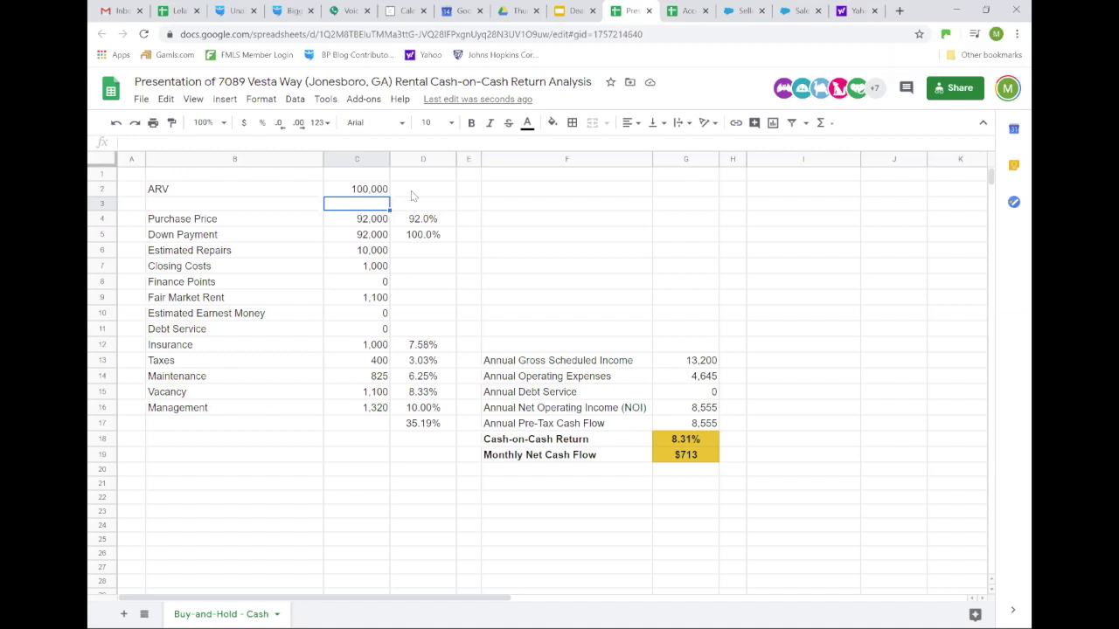
# Review the property's input cells from Purchase Price down through repairs, closing costs, finance points, rent, insurance, taxes and maintenance
pyautogui.click(355, 223)
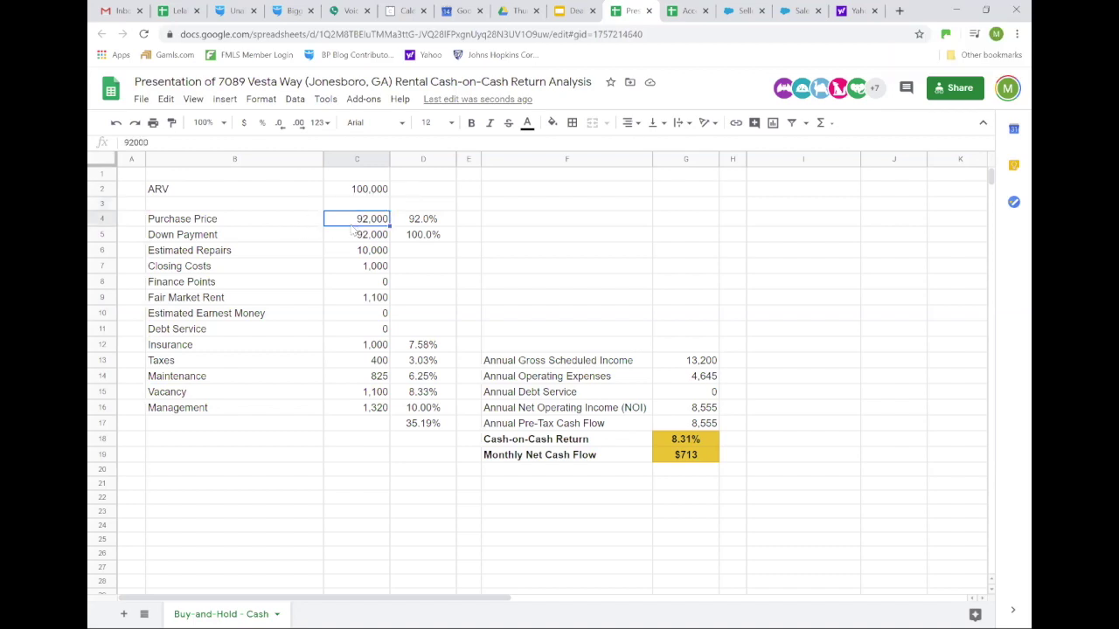
pyautogui.click(348, 239)
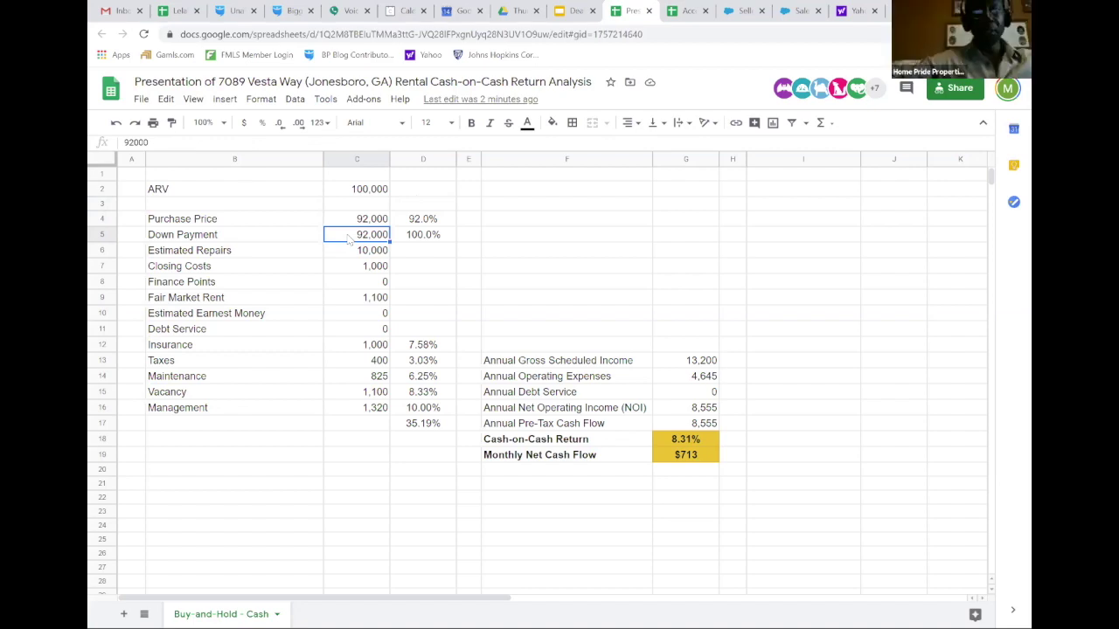
pyautogui.press('Down')
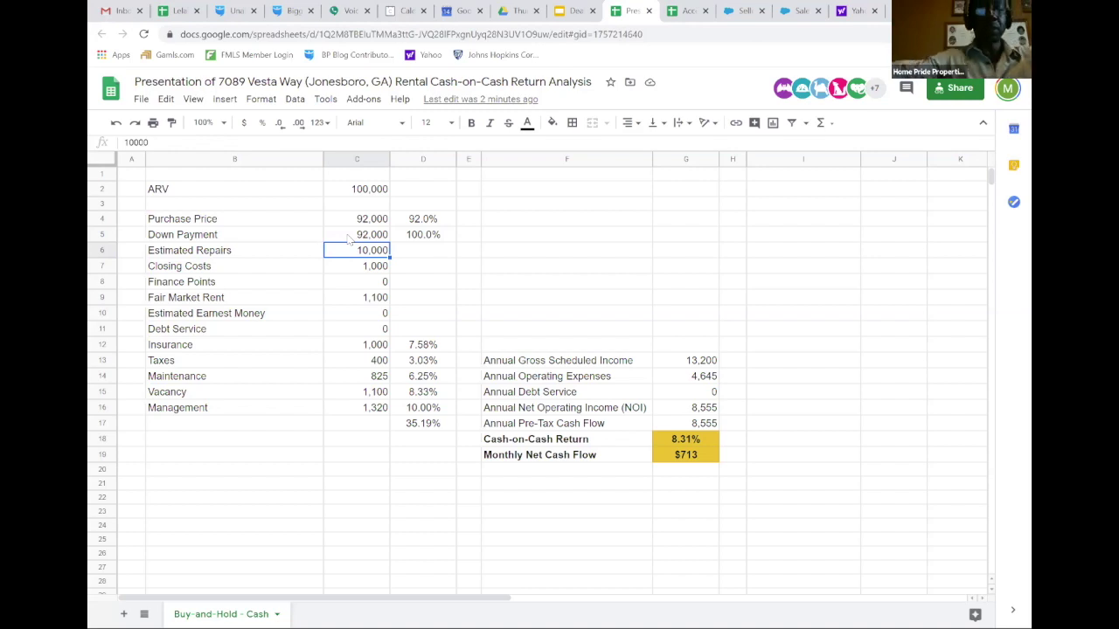
pyautogui.press('Down')
pyautogui.press('Down')
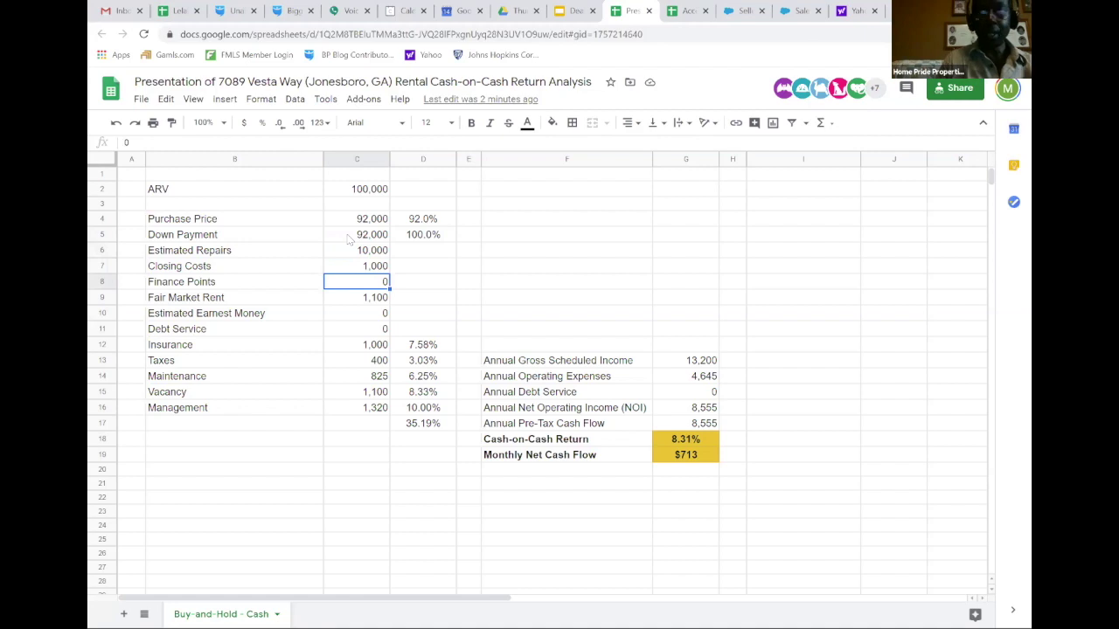
pyautogui.press('Down')
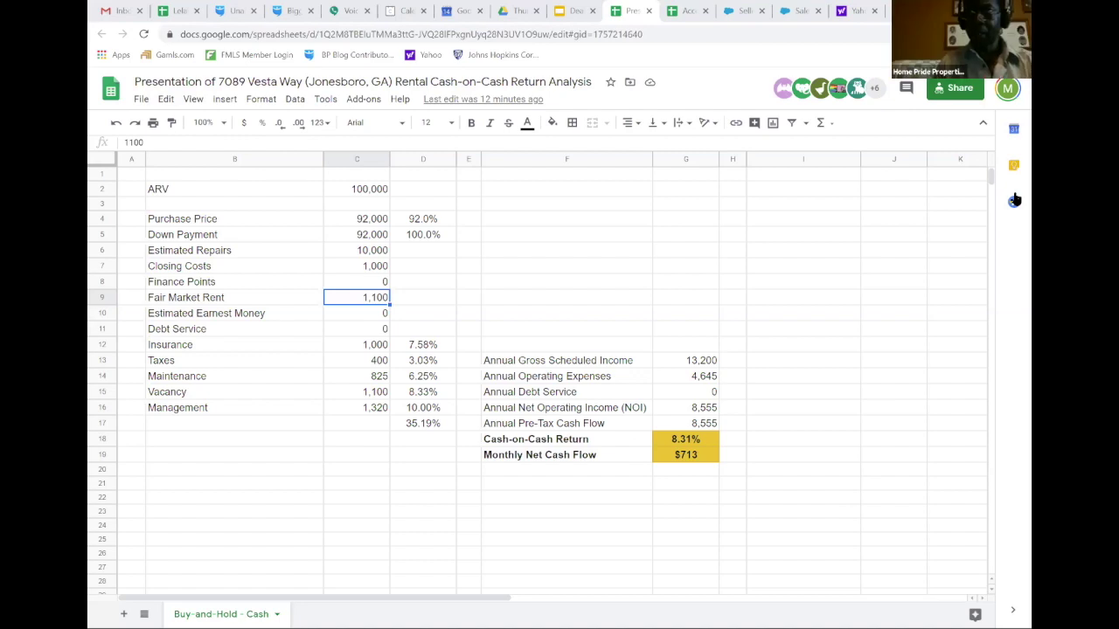
pyautogui.click(367, 346)
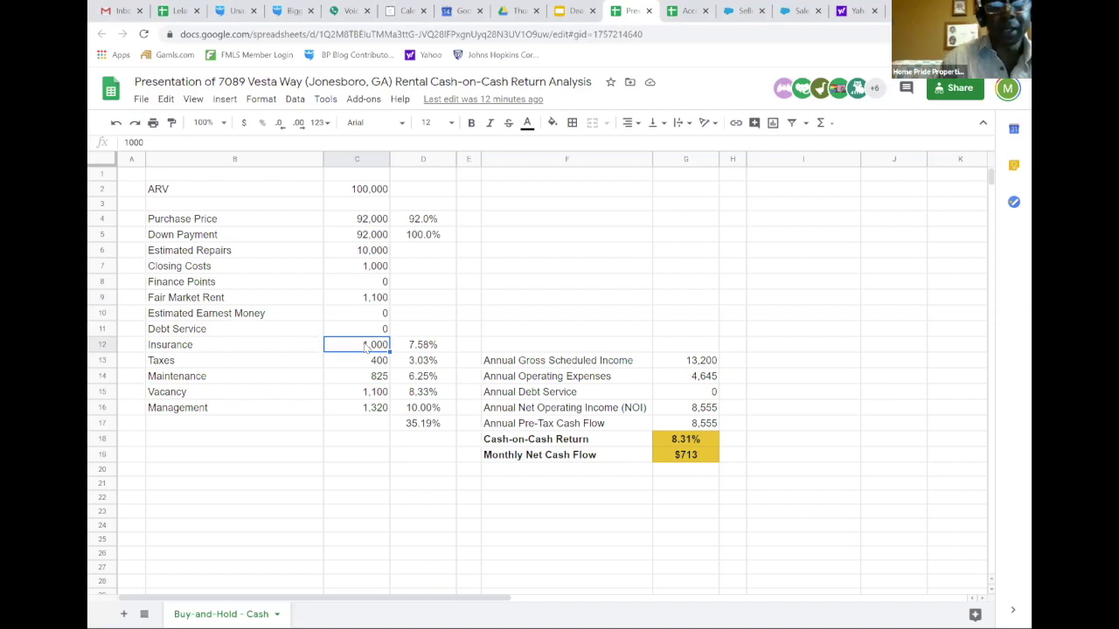
pyautogui.press('Down')
pyautogui.press('Down')
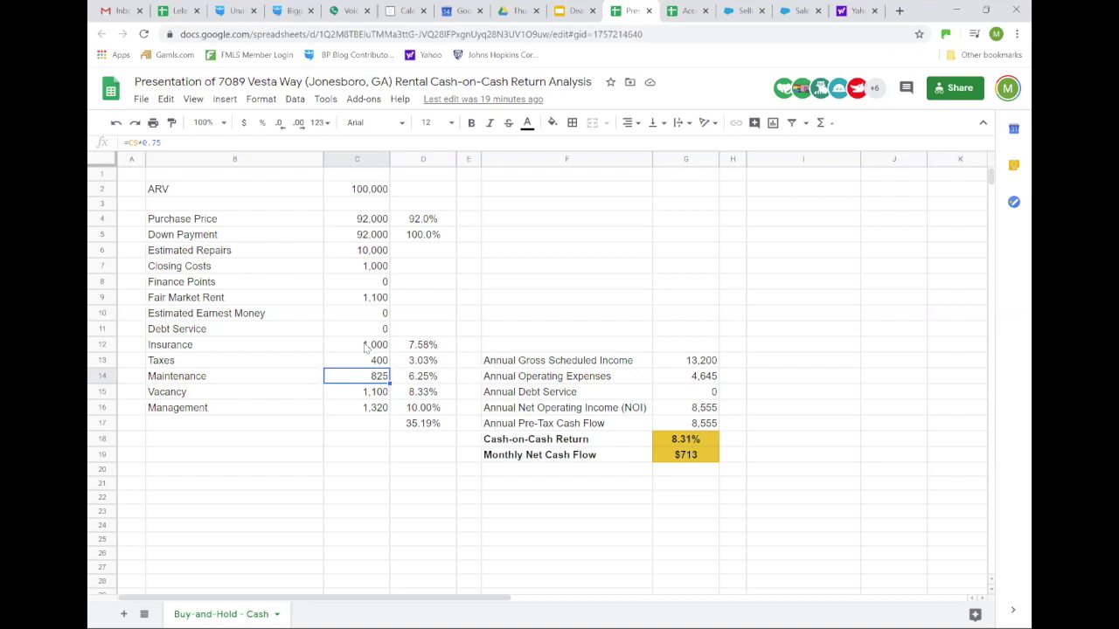
# Examine the annual income, expense, debt service, NOI and monthly cash flow formulas, the expense percentage total, and the down payment, repairs and closing costs
pyautogui.click(666, 366)
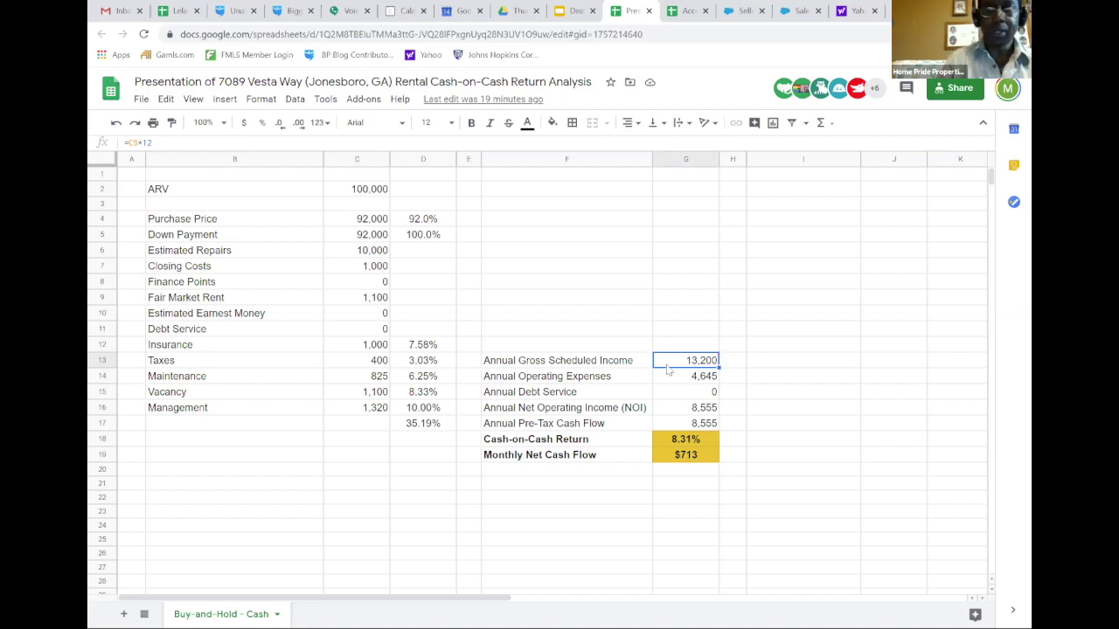
pyautogui.click(424, 423)
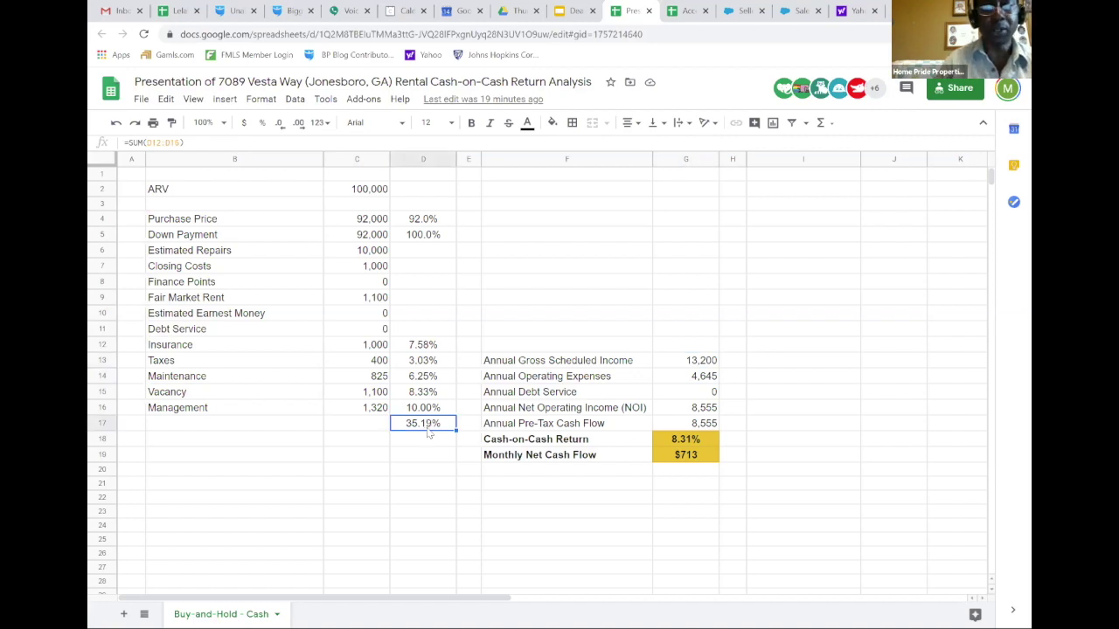
pyautogui.click(693, 376)
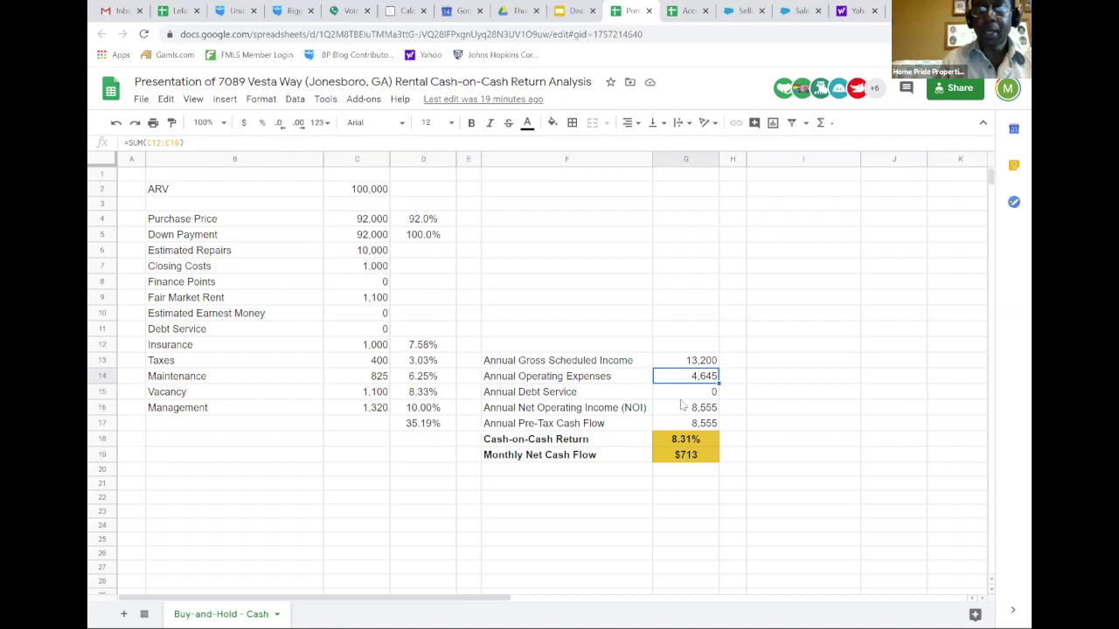
pyautogui.click(687, 395)
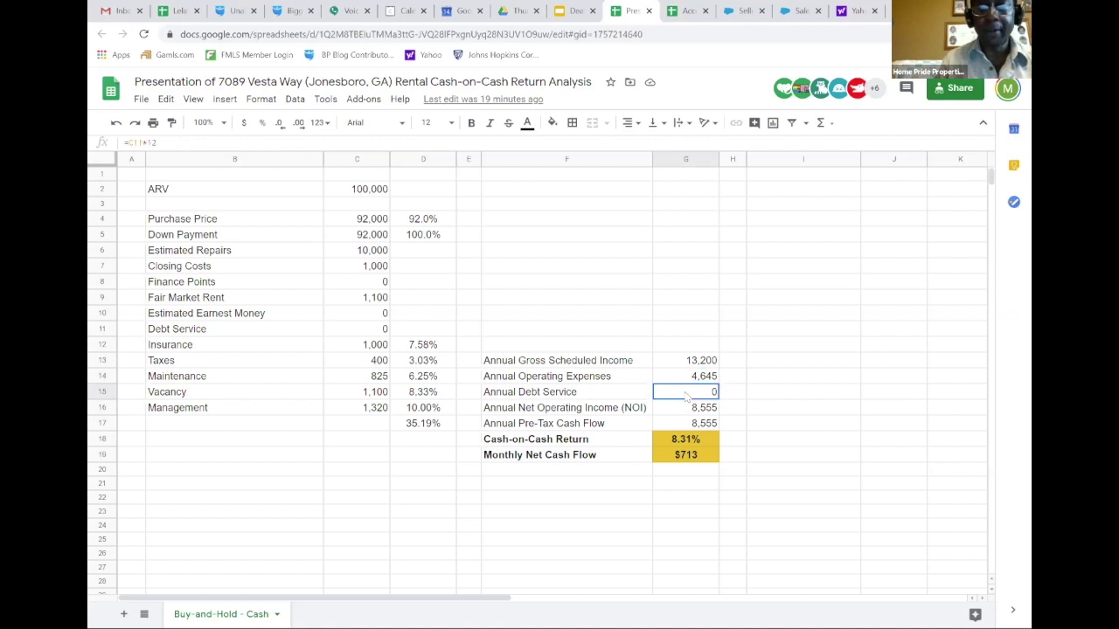
pyautogui.click(678, 414)
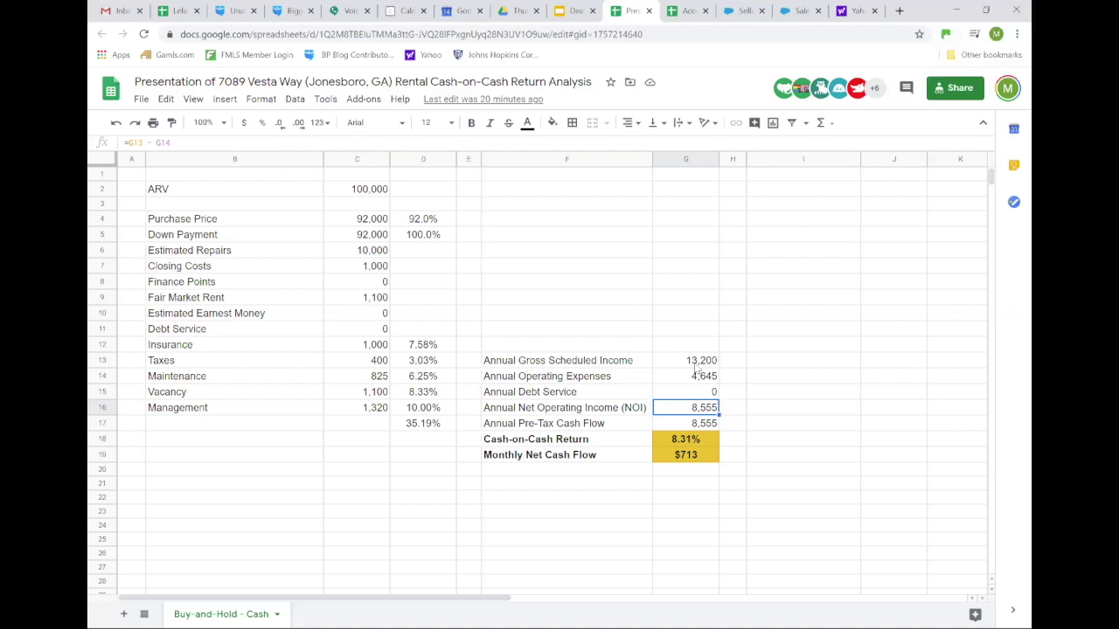
pyautogui.click(679, 460)
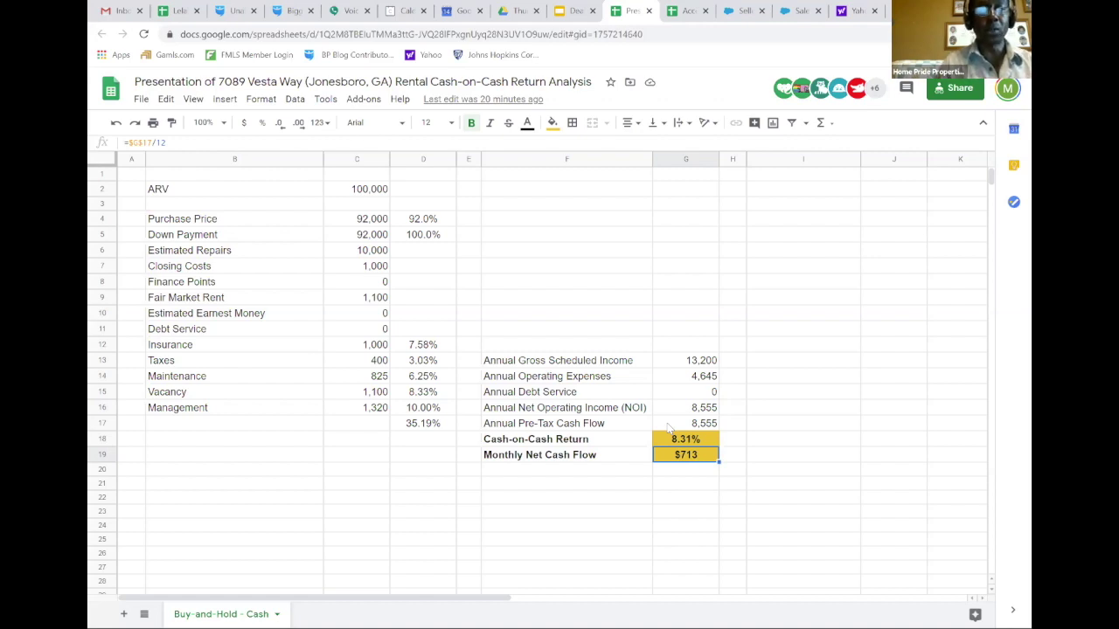
pyautogui.click(365, 234)
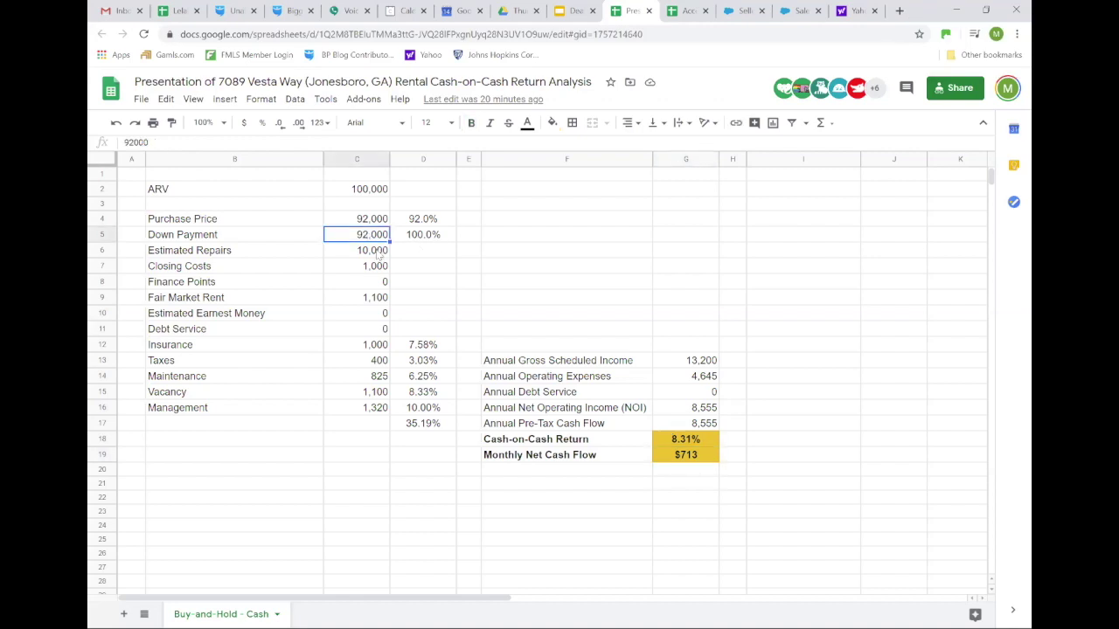
pyautogui.click(379, 253)
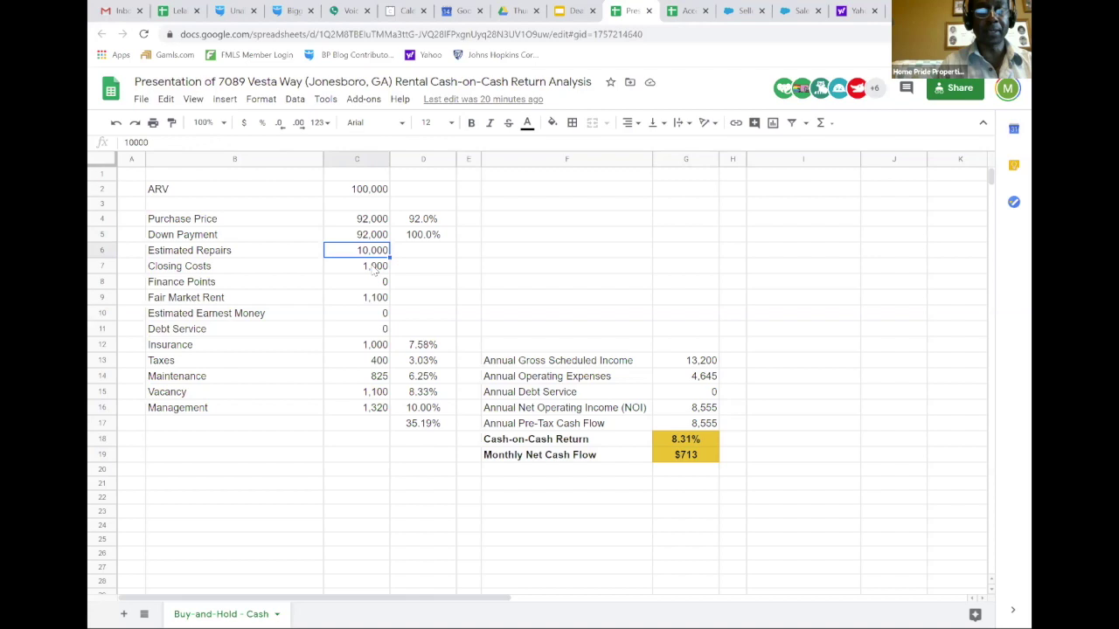
pyautogui.click(374, 270)
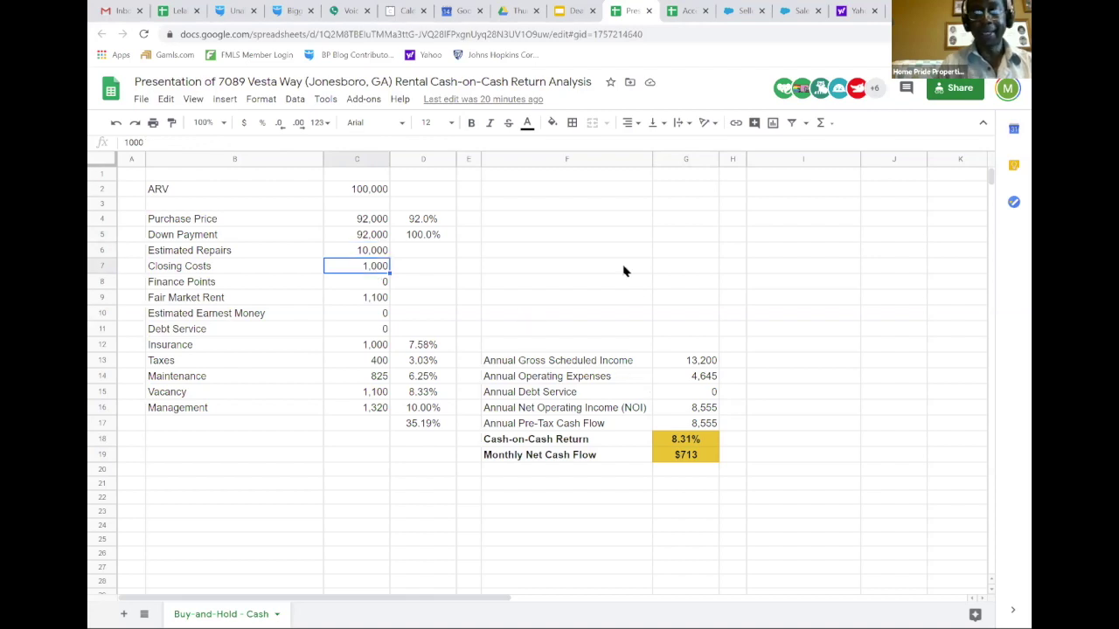
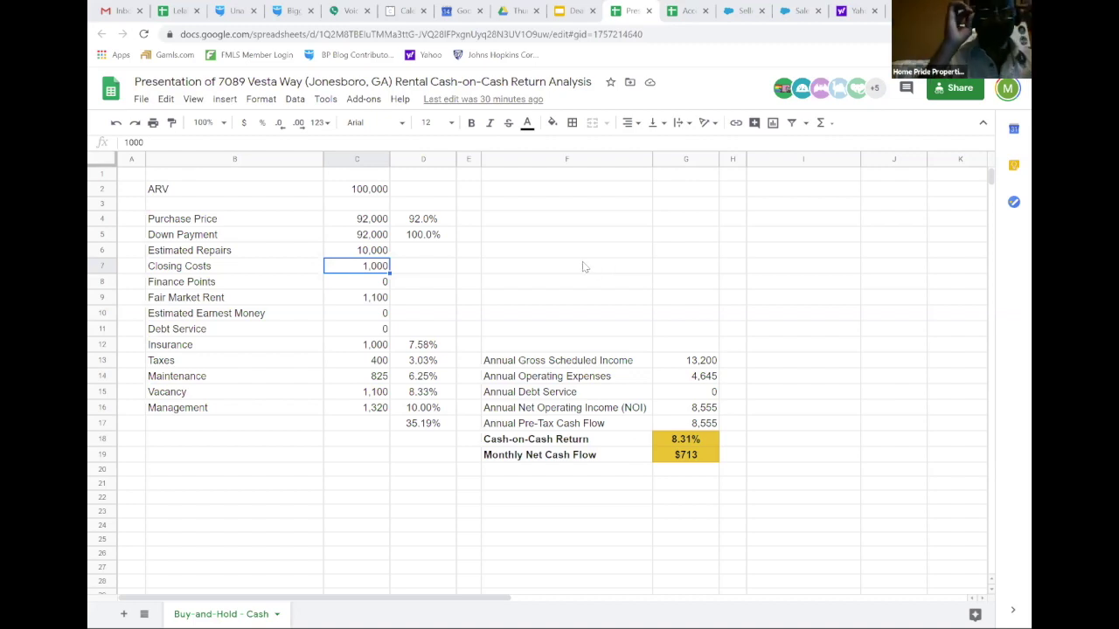
# Set the Estimated Earnest Money to 3,000
pyautogui.click(361, 316)
pyautogui.click(362, 298)
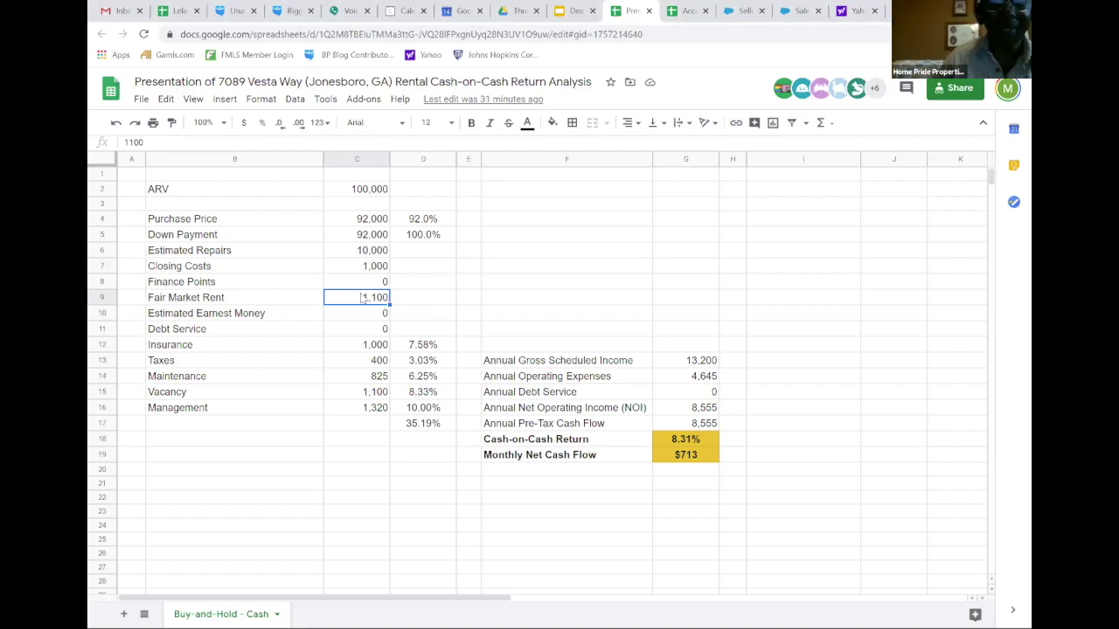
pyautogui.press('Down')
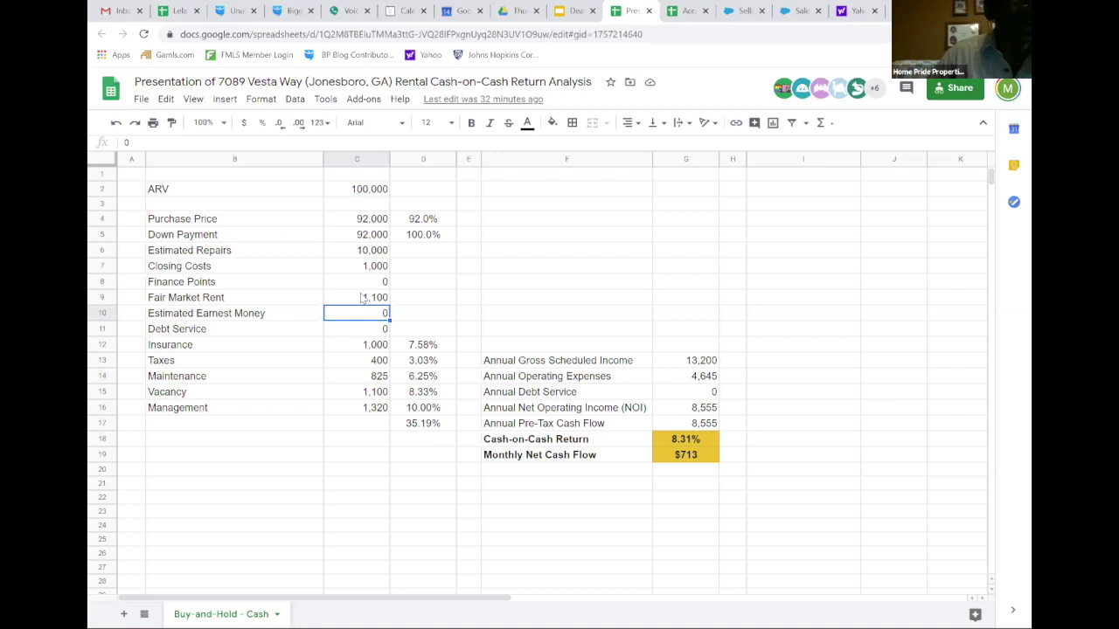
pyautogui.write('3000')
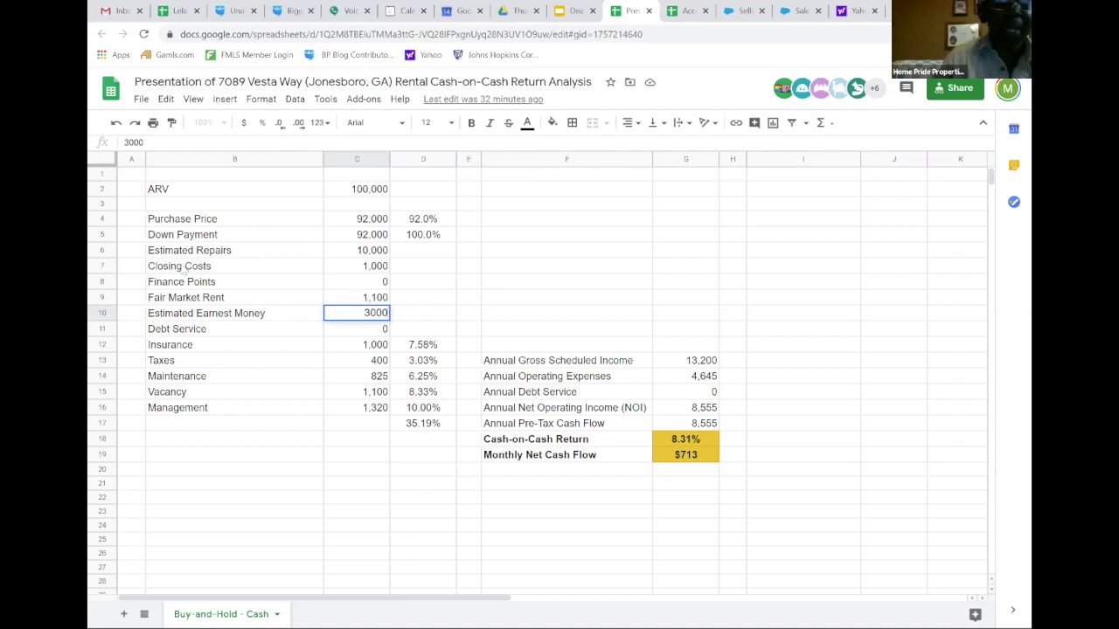
pyautogui.click(442, 299)
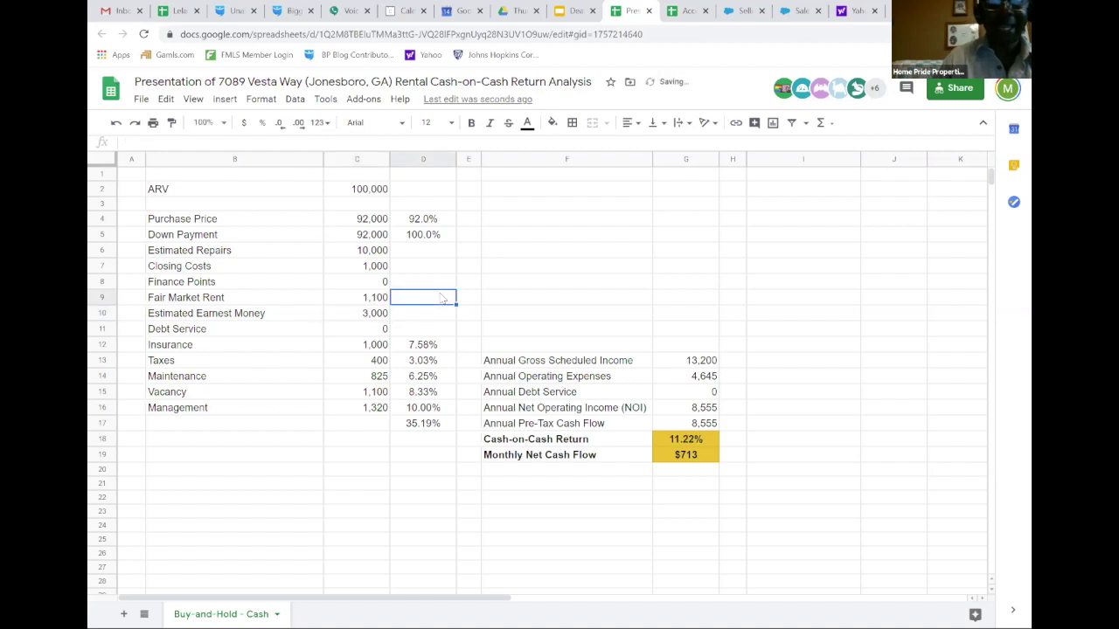